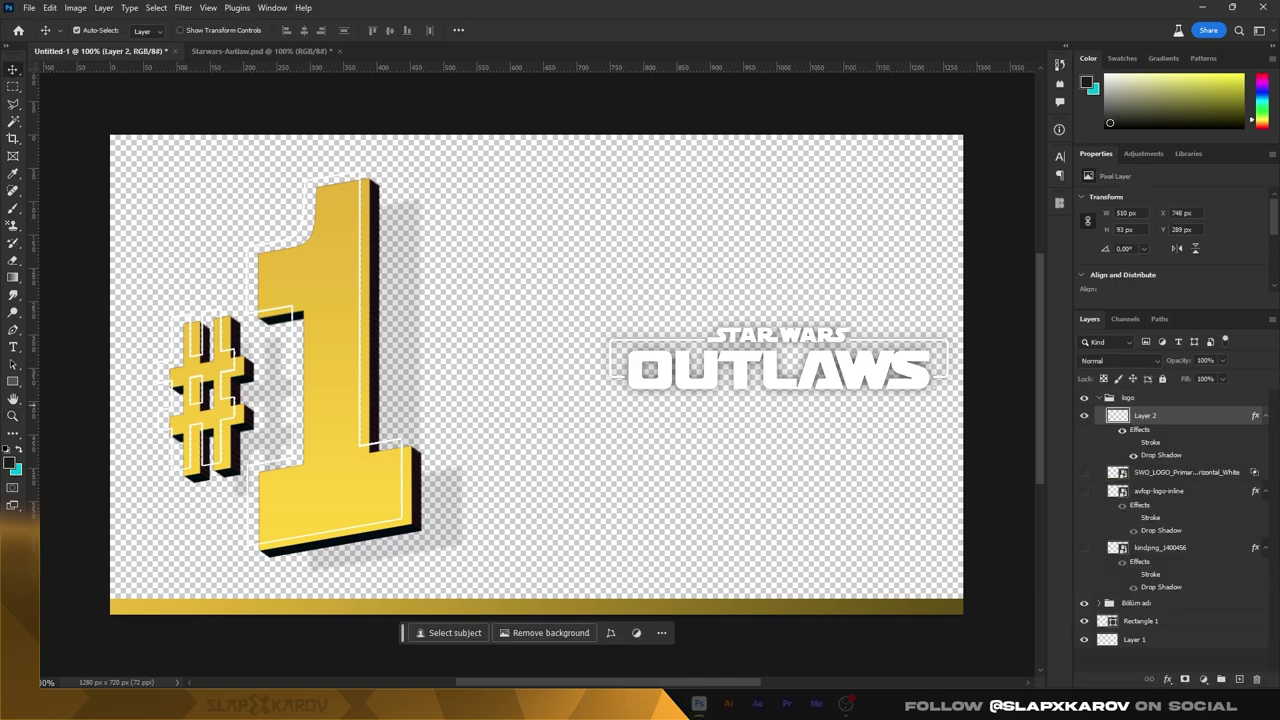
Open 1025451.jpg, the Sinking City artwork, as its own Photoshop document
left_click_drag(505, 64, 505, 64)
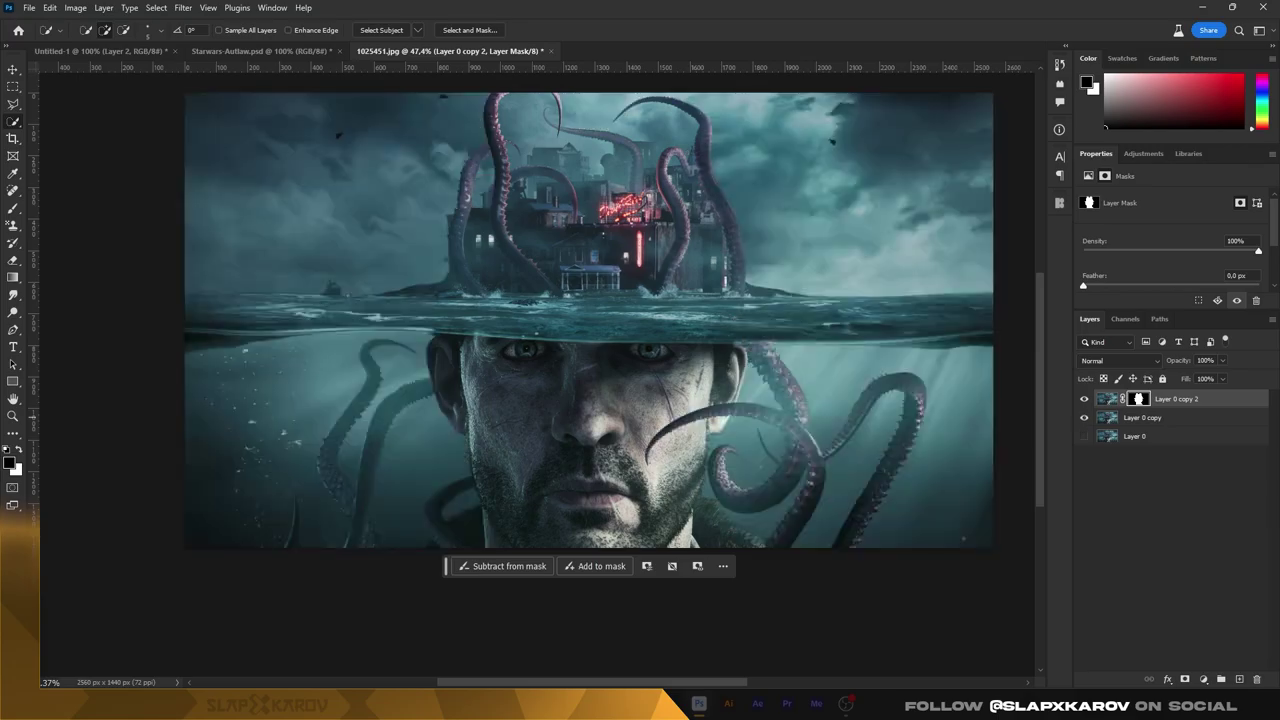
Scale the placed Layer 0 copy 2 to fill the thumbnail canvas and ready a brush for its mask
key("ctrl+t")
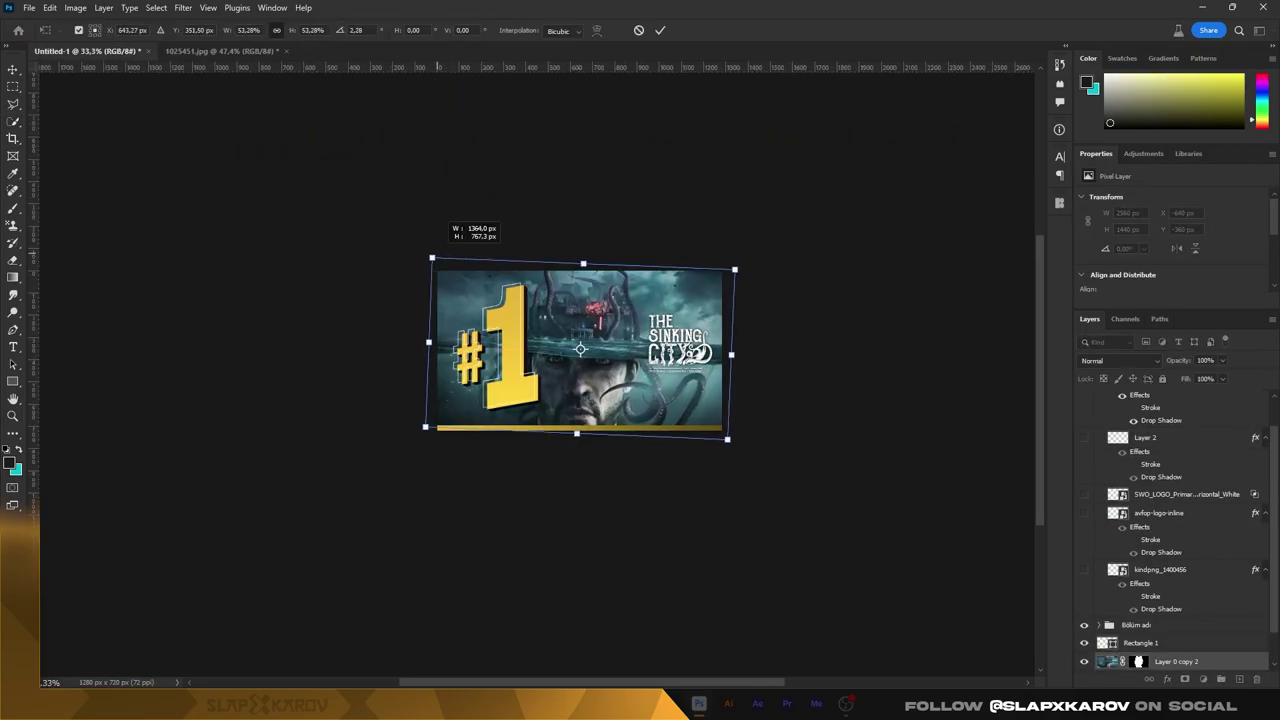
key("b")
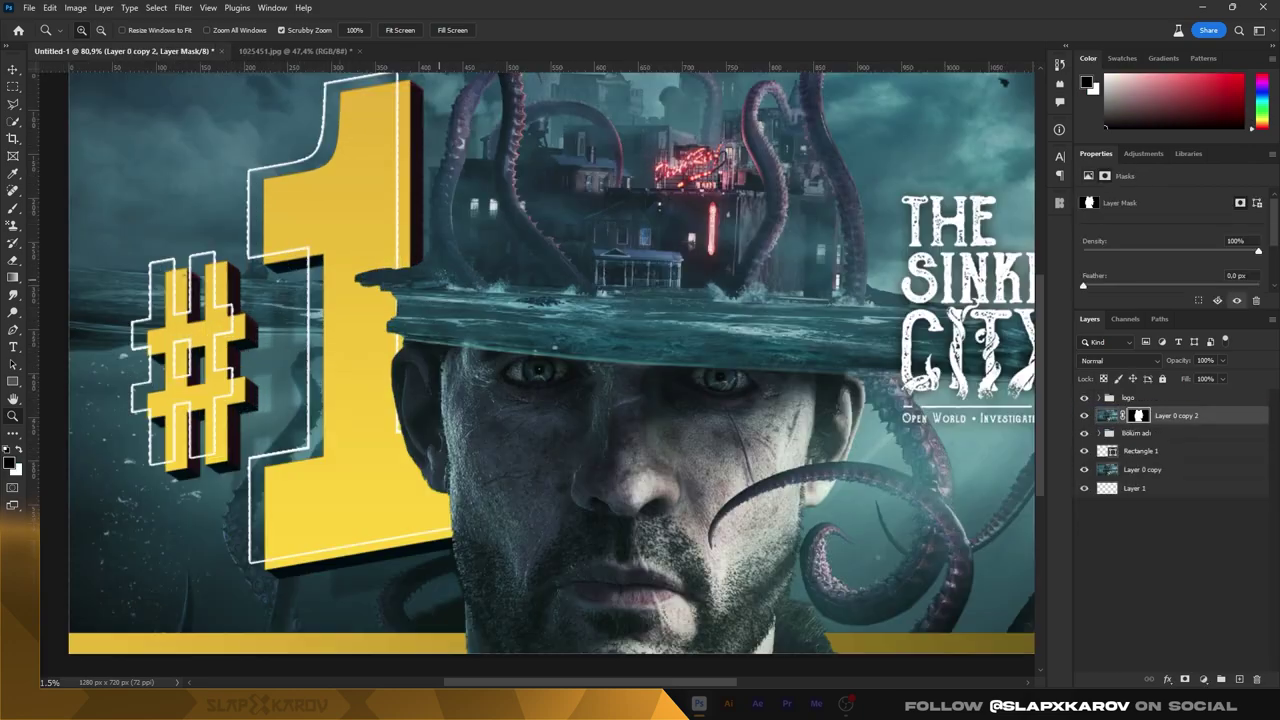
right_click(514, 240)
key("Escape")
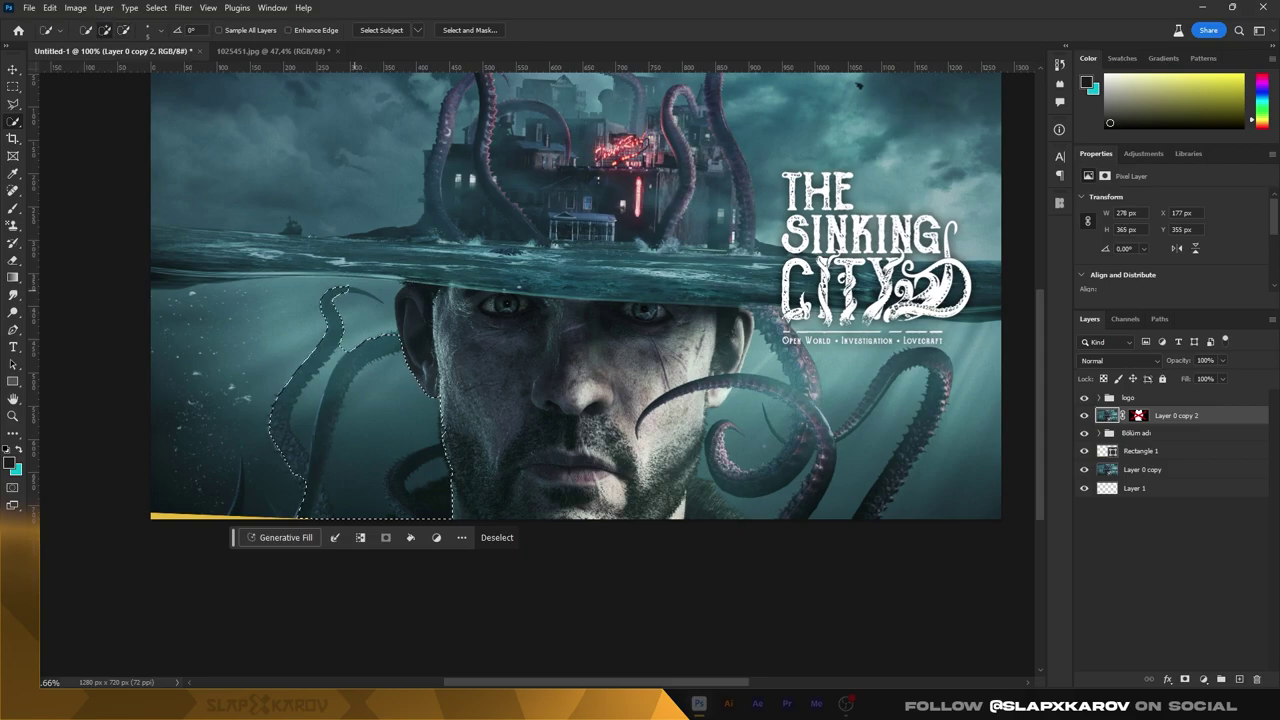
Restore the #1 and yellow bar, then fill the man layer's mask to reveal the tentacle
key("ctrl+z")
key("ctrl+backslash")
key("d")
key("alt+BackSpace")
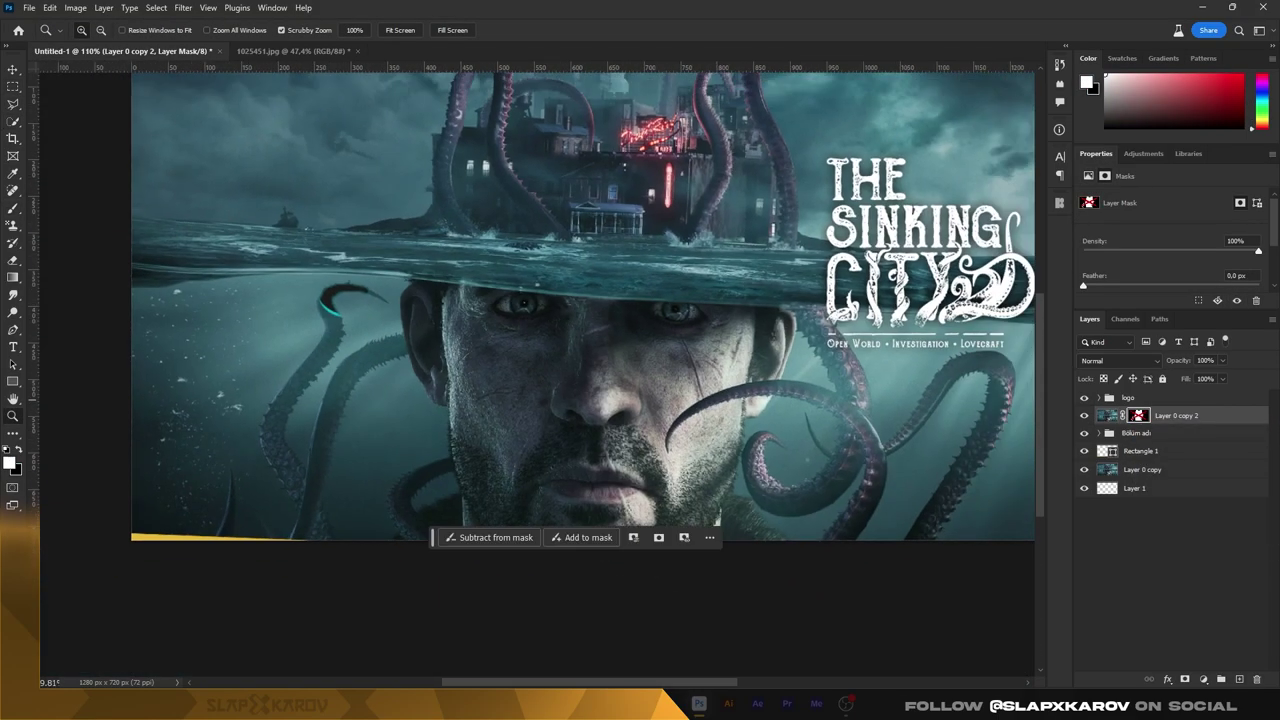
Select the underwater area with a polygonal lasso and tint it with a teal Solid Color fill
scroll(486, 270, "down", 5)
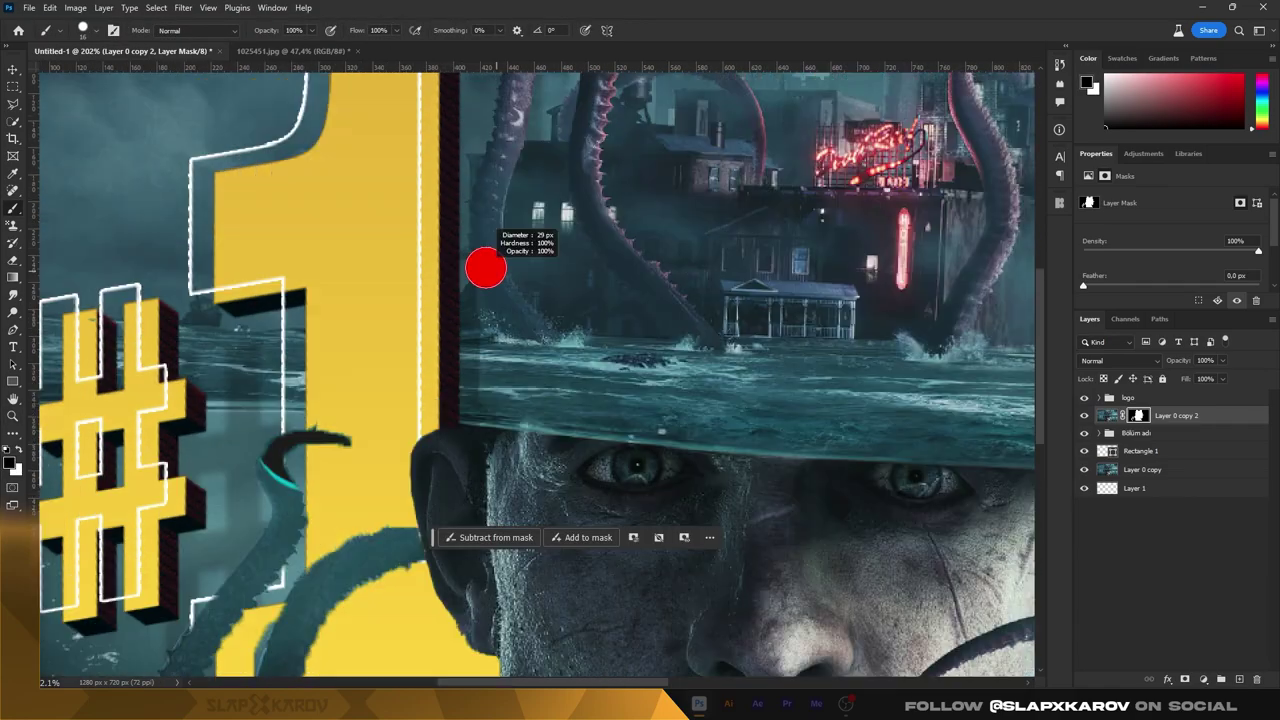
scroll(505, 396, "up", 5)
key("b")
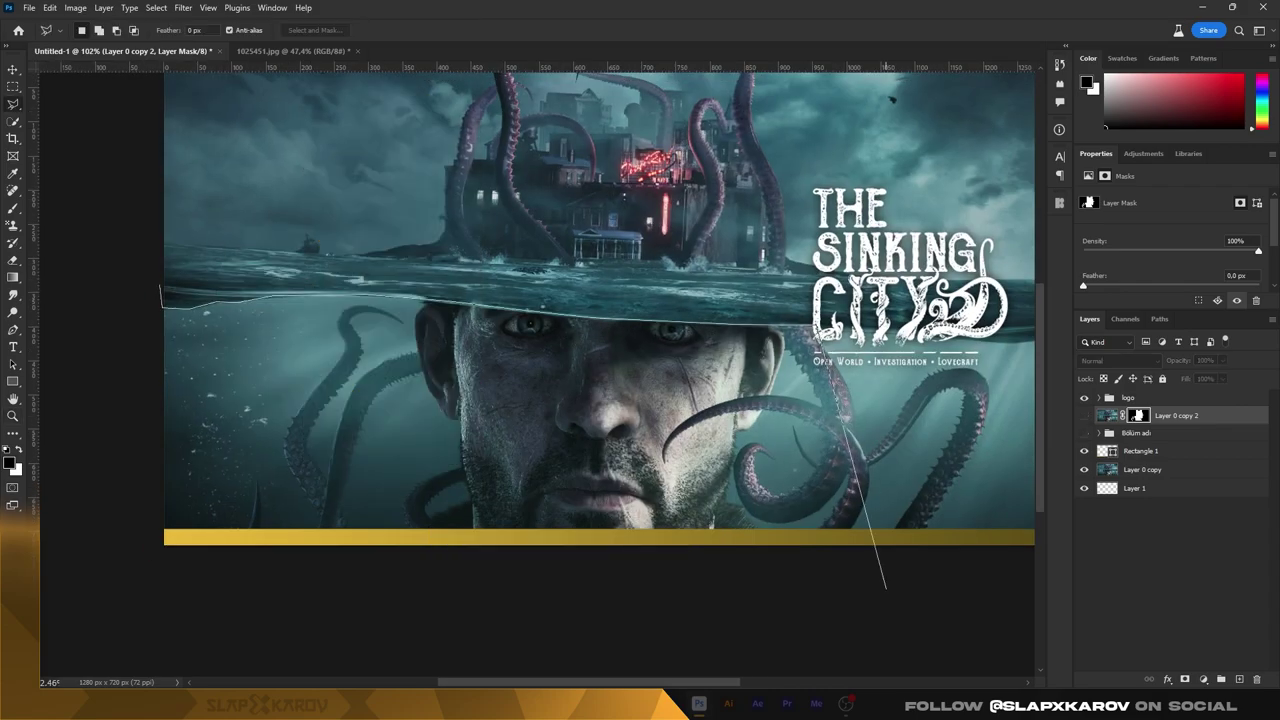
double_click(884, 588)
left_click(1202, 447)
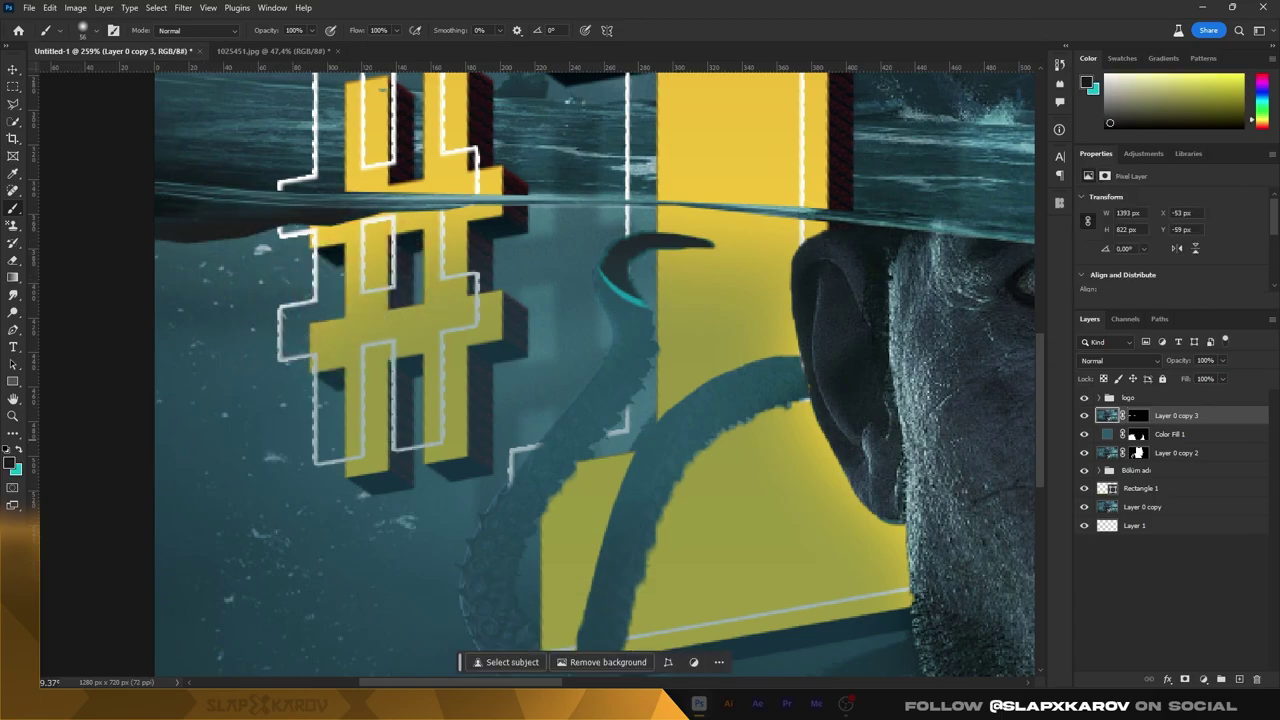
Target the duplicated image layer's mask for painting over the #1
key("ctrl+backslash")
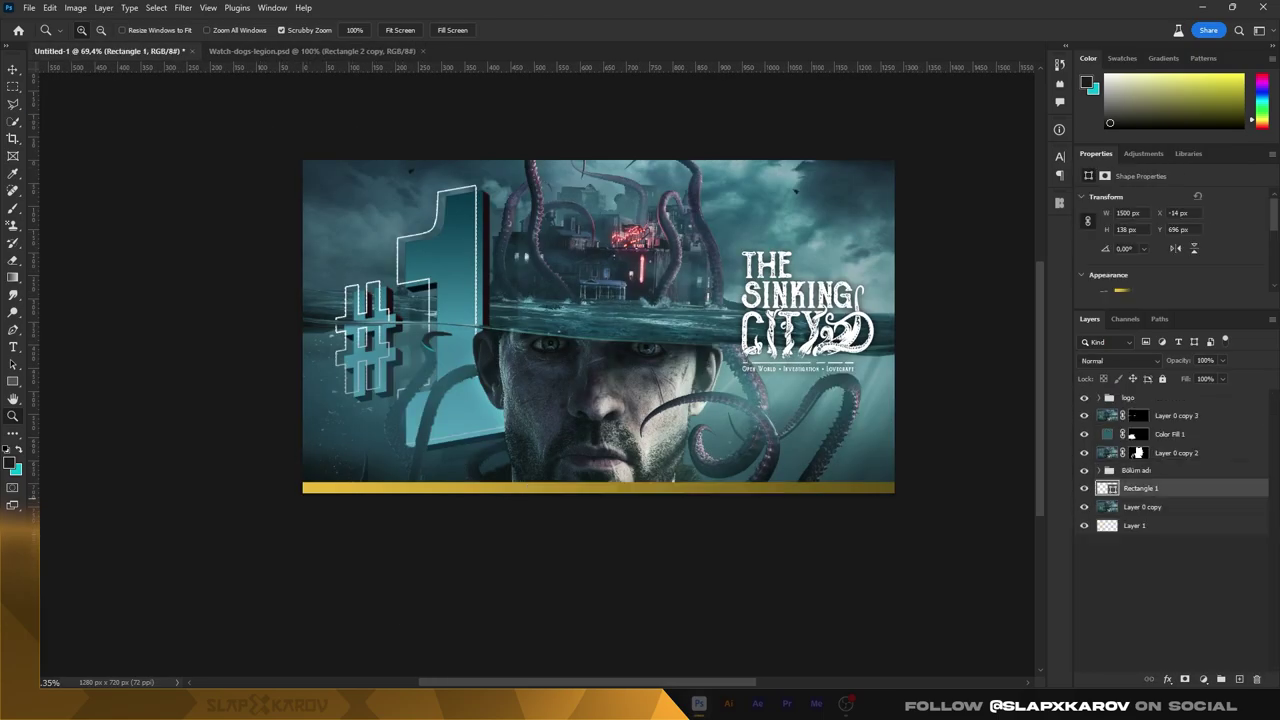
Make another copy of the image layer for the teal colour grade
key("ctrl+j")
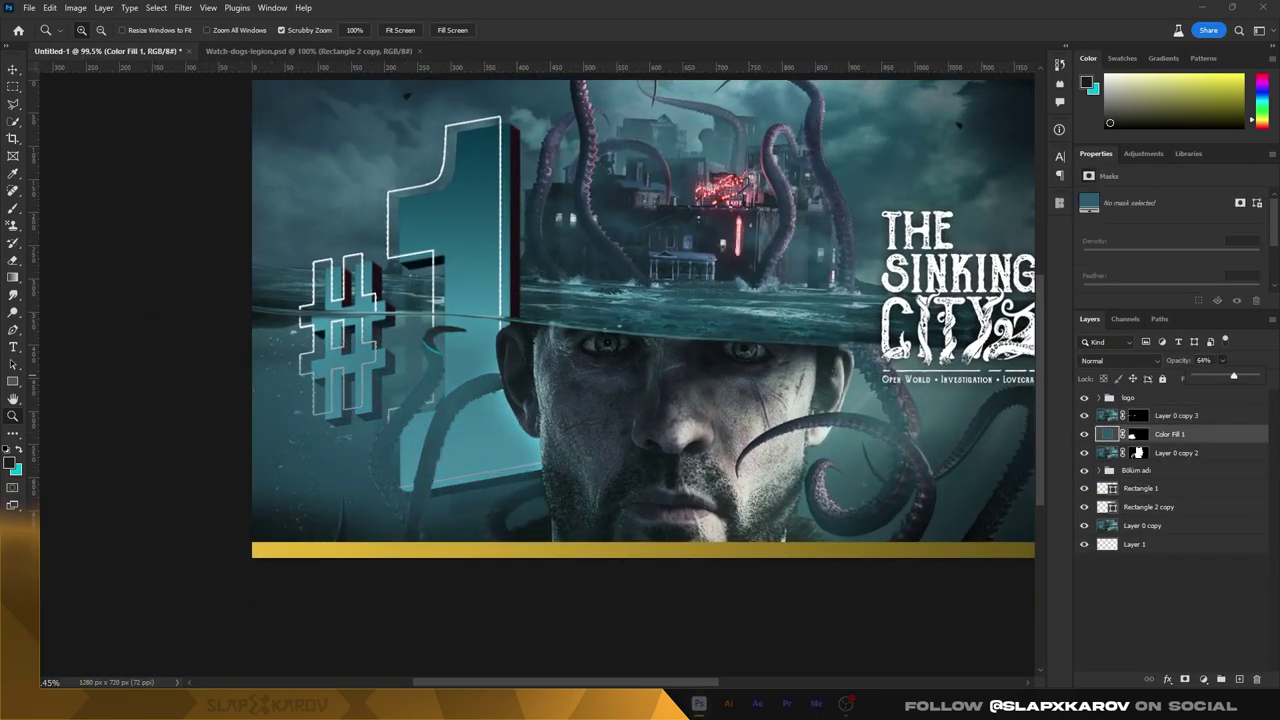
right_click(1131, 412)
key("Escape")
scroll(360, 294, "up", 5)
key("l")
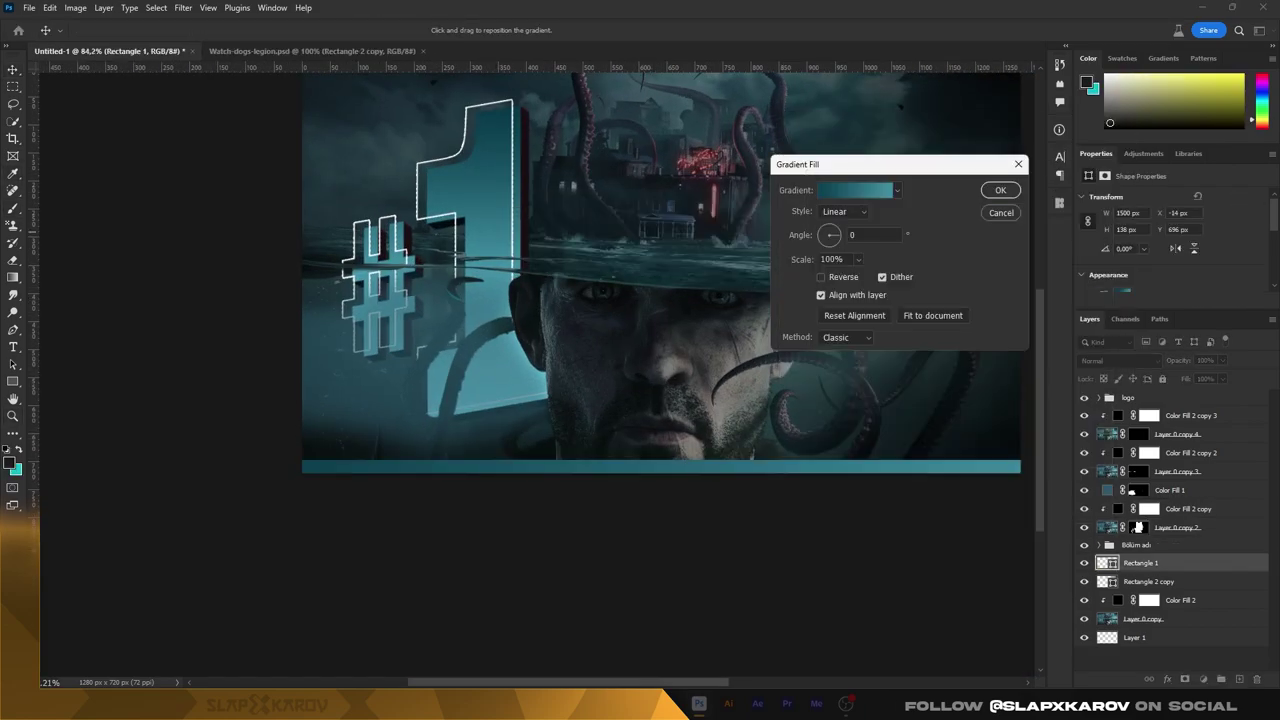
Pick a Soft Round brush and select the Color Fill 2 copy mask for painting
key("b")
right_click(702, 196)
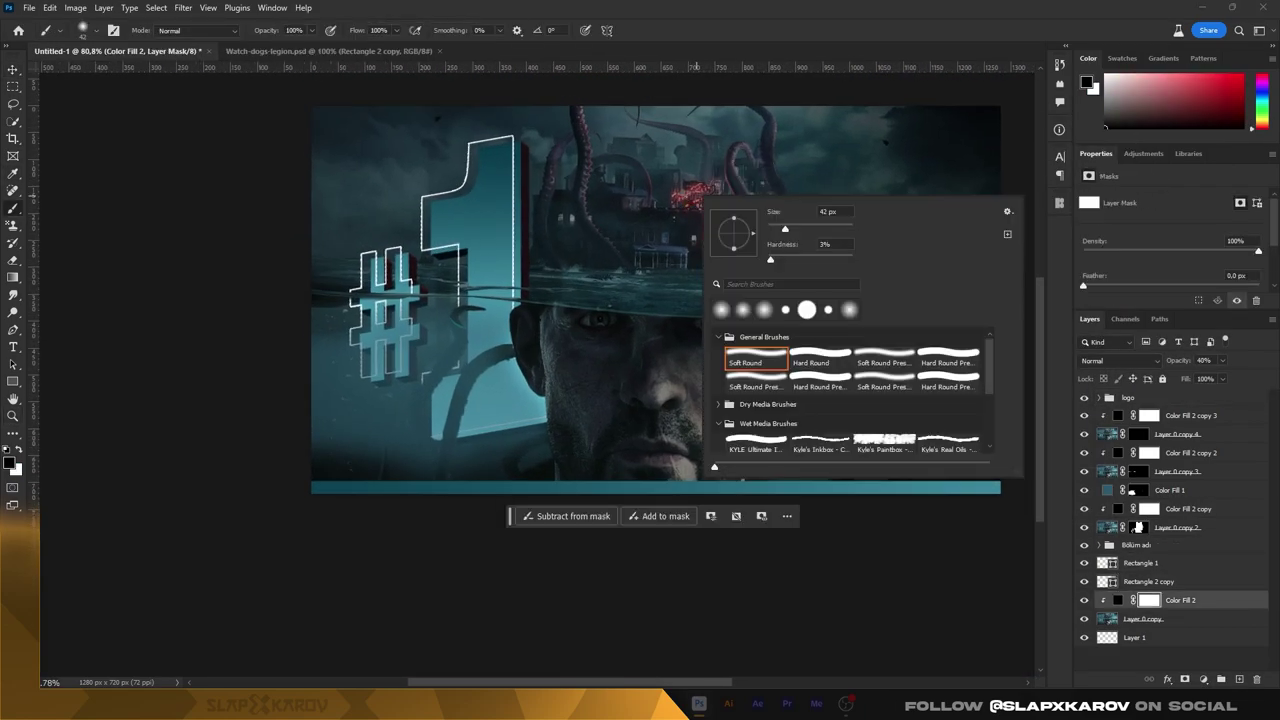
key("Escape")
scroll(665, 232, "up", 2)
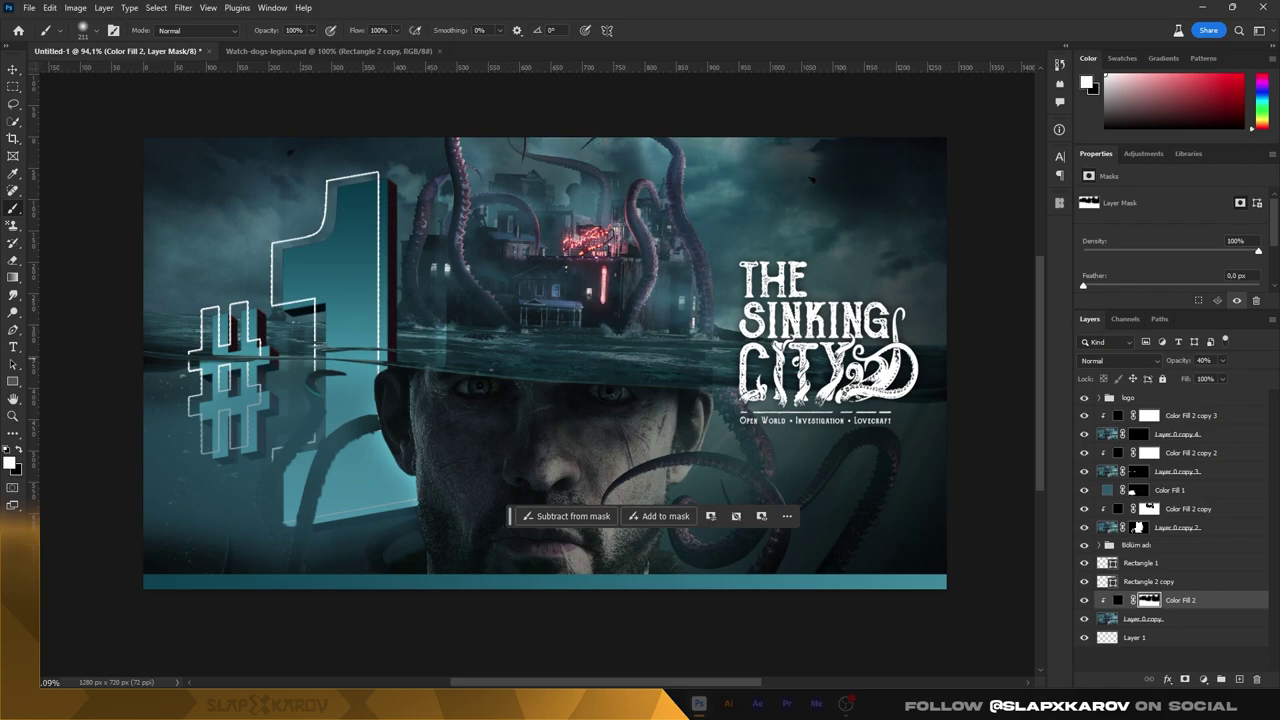
left_click(1148, 509)
scroll(545, 360, "down", 4)
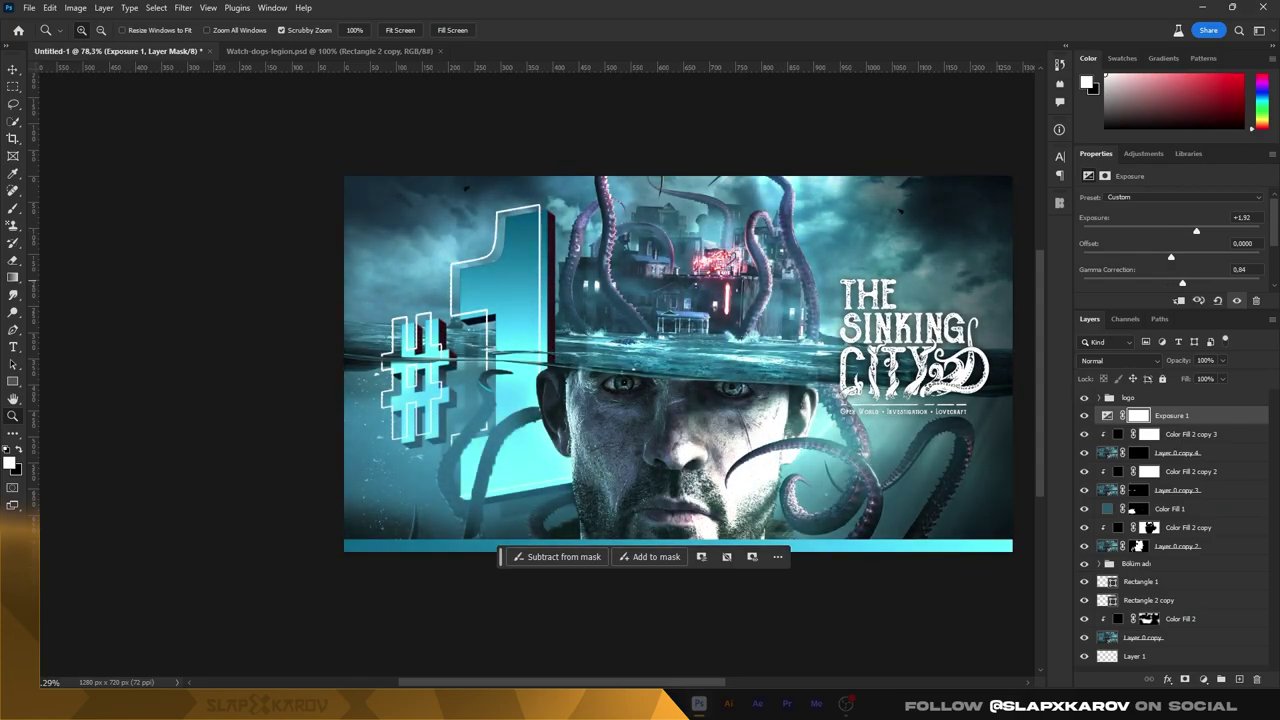
Invert the Exposure 1 mask to hide the brightening and begin brushing it back
key("ctrl+i")
scroll(700, 290, "up", 5)
key("b")
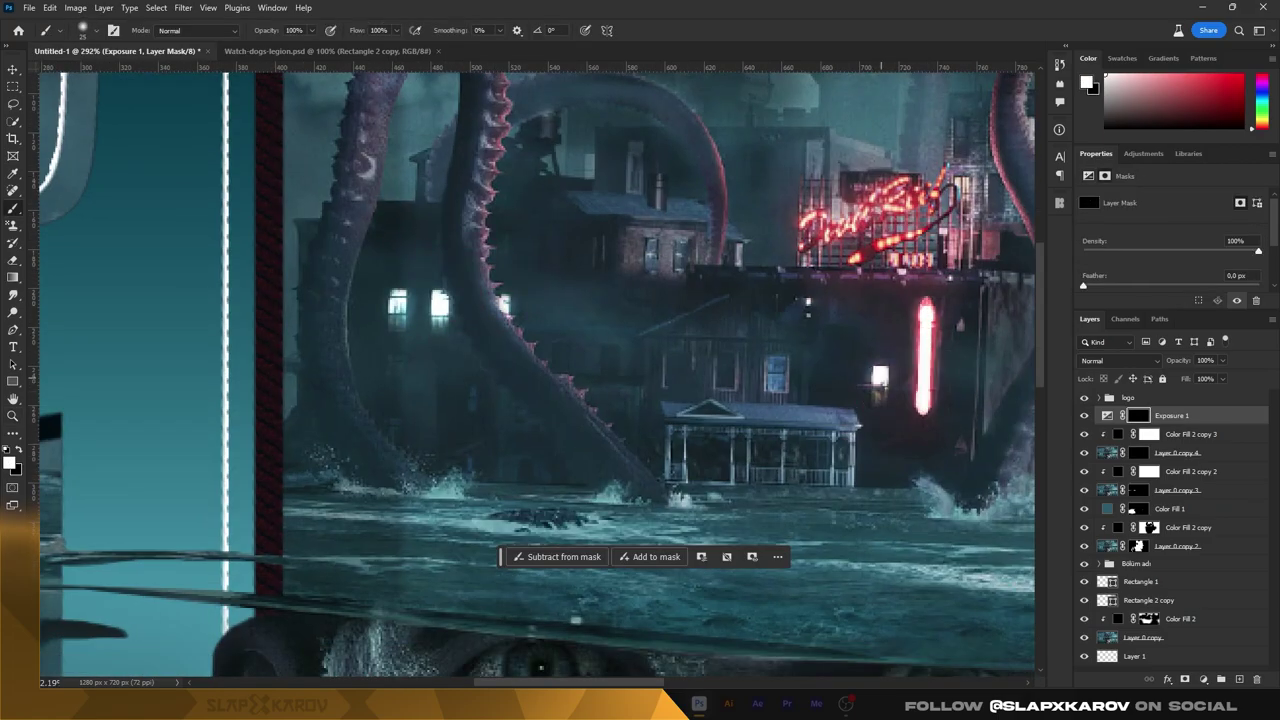
scroll(537, 375, "up", 3)
scroll(540, 370, "down", 5)
scroll(540, 370, "up", 5)
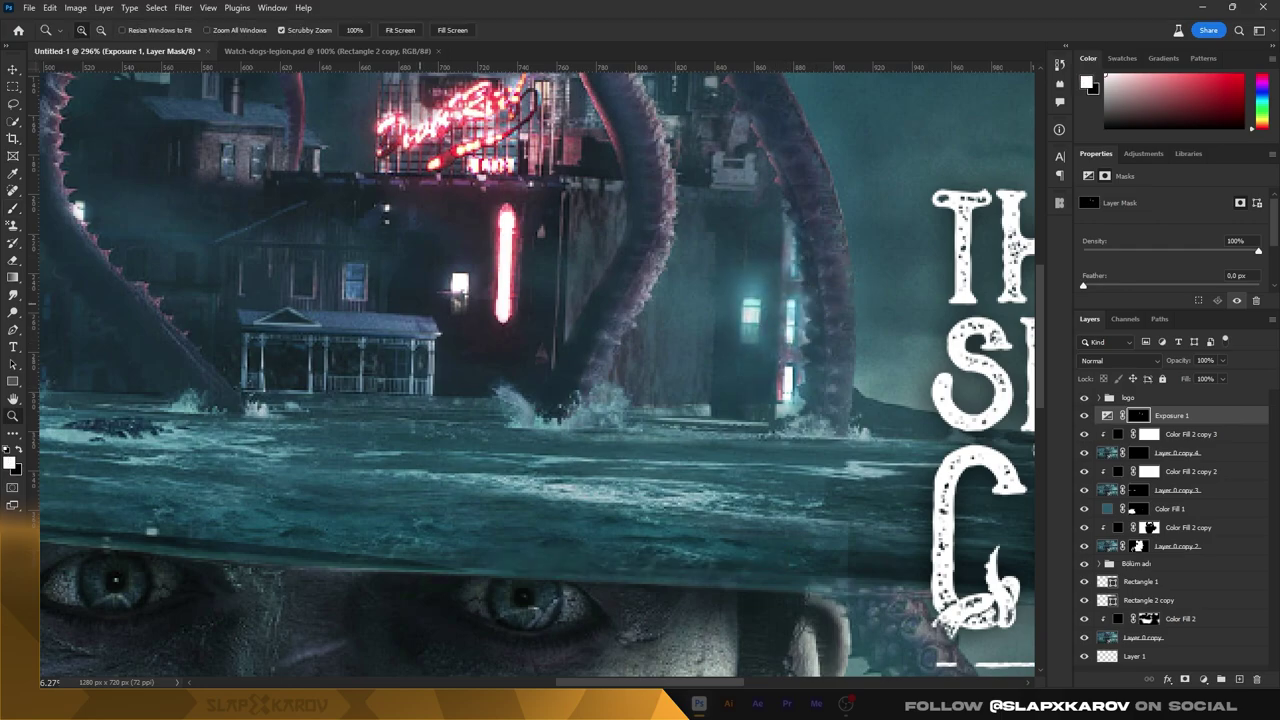
scroll(540, 370, "down", 4)
scroll(540, 370, "up", 4)
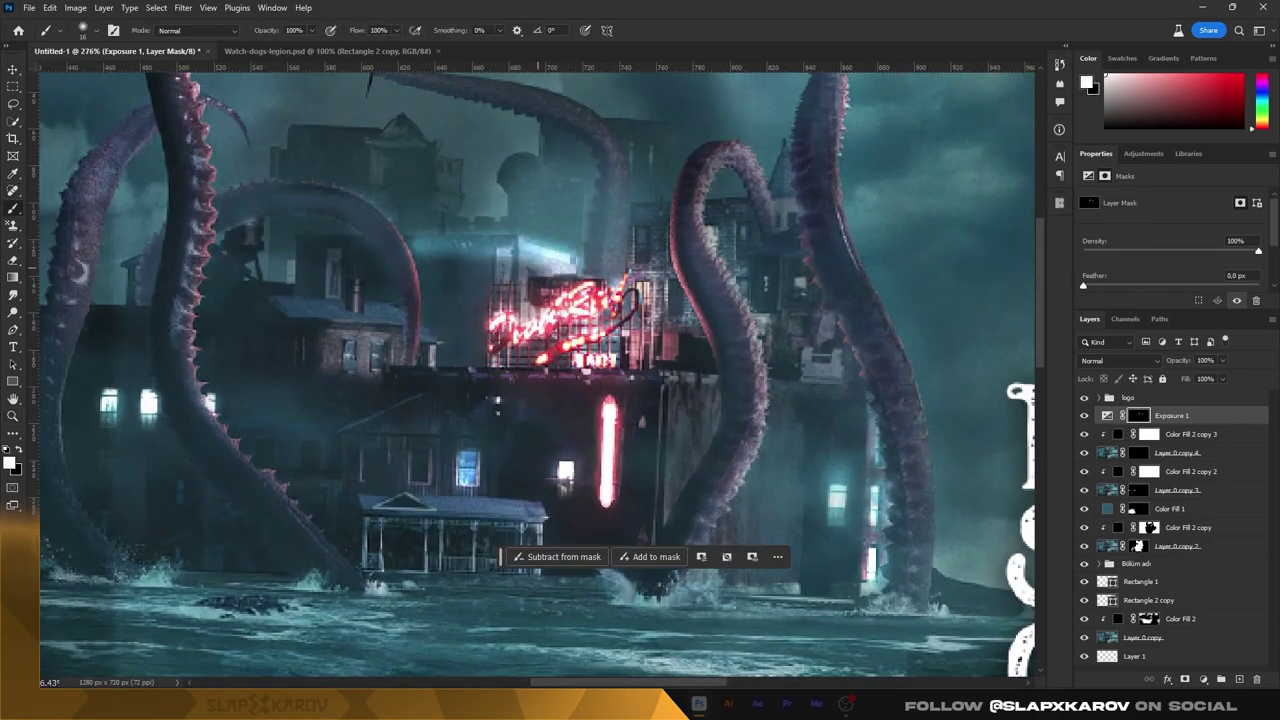
scroll(826, 375, "down", 4)
scroll(826, 375, "up", 4)
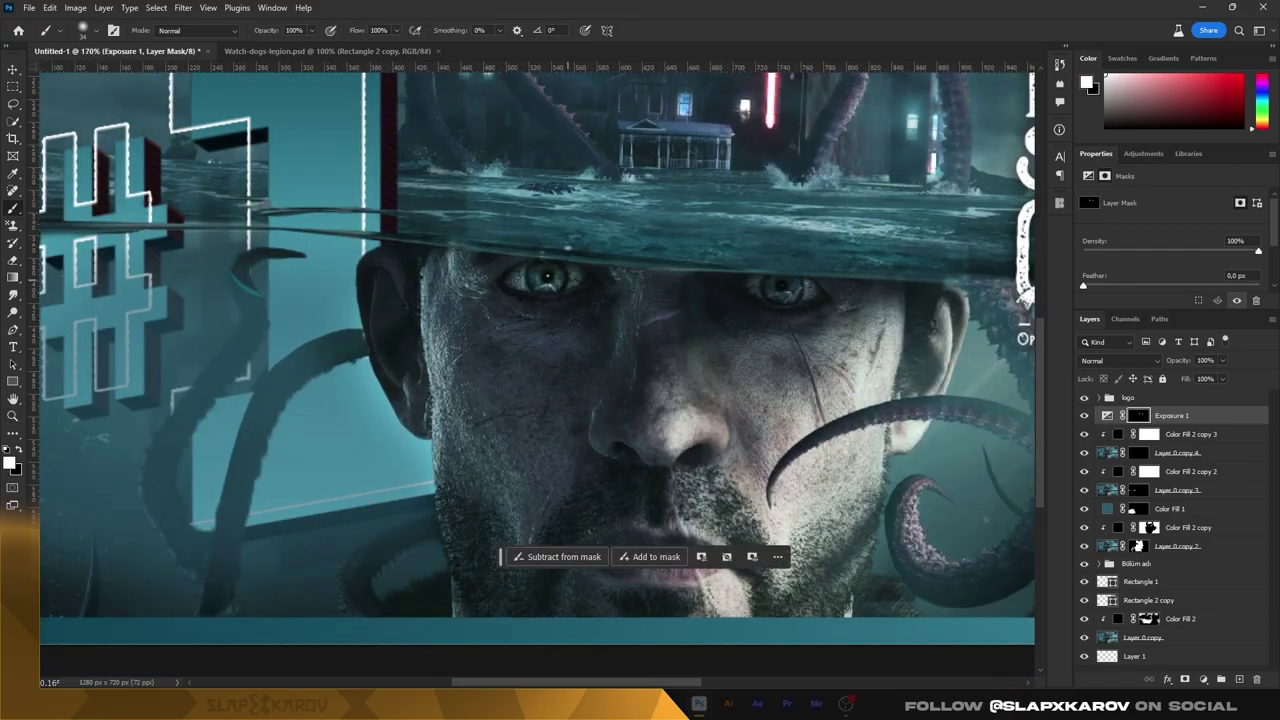
scroll(826, 375, "down", 2)
scroll(826, 375, "down", 1)
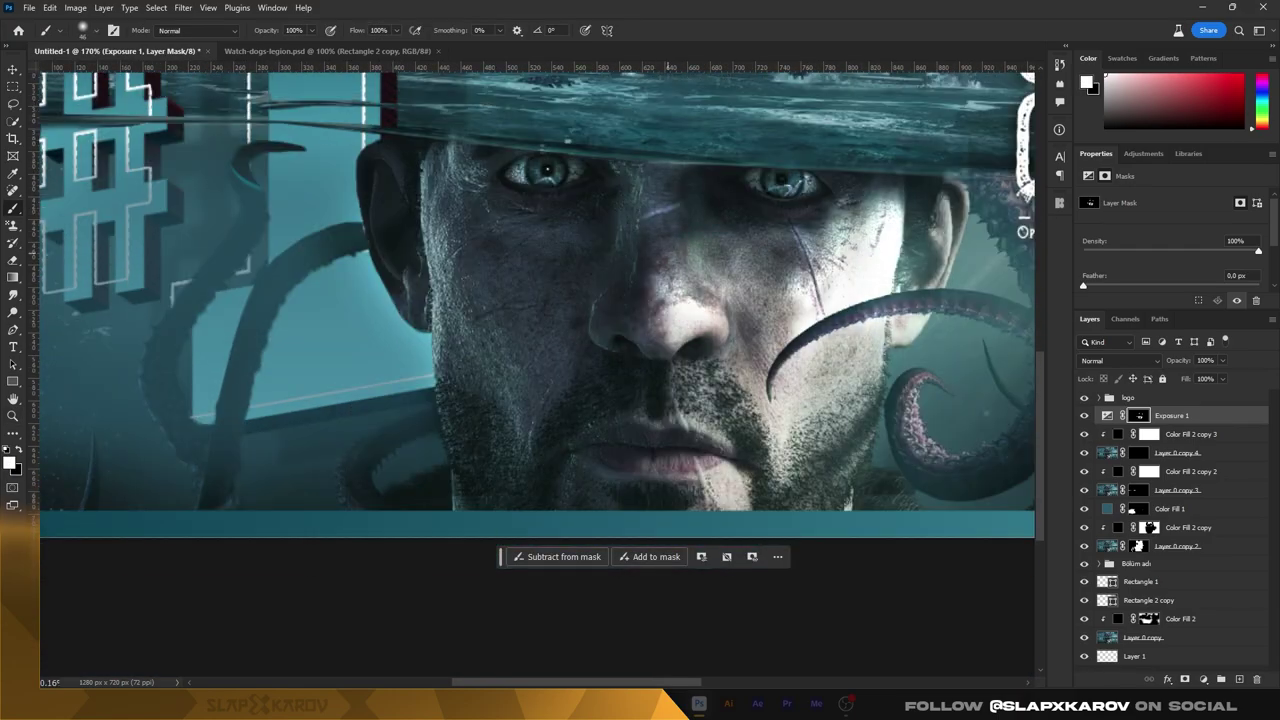
Paint the Exposure brightening into the water surface above the man's eyes
scroll(780, 200, "down", 2)
scroll(780, 200, "down", 4)
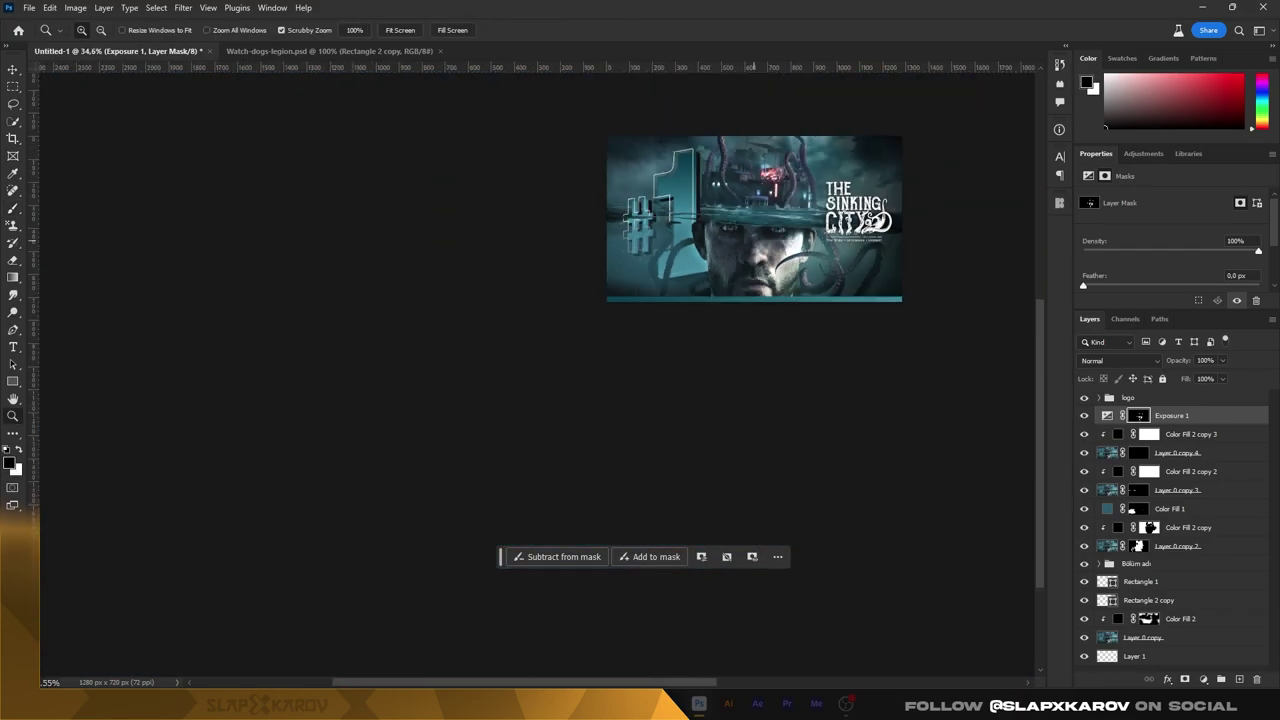
scroll(780, 200, "up", 1)
scroll(780, 200, "up", 3)
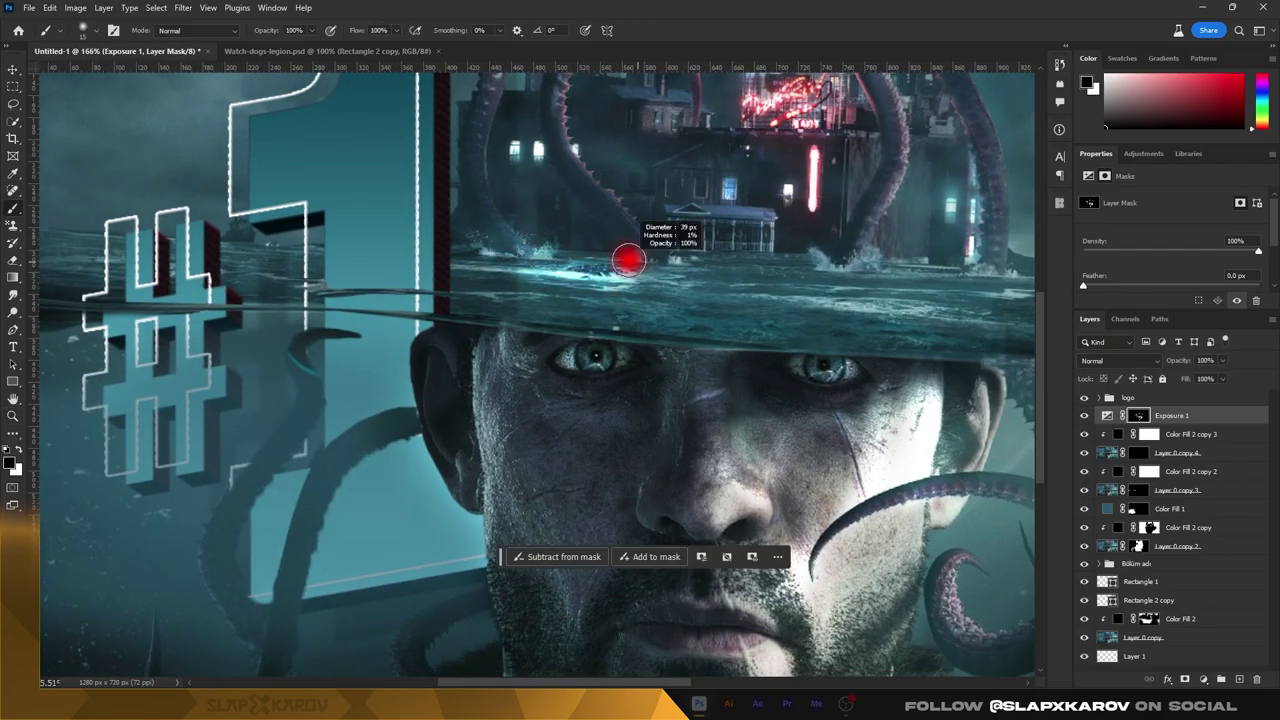
scroll(537, 370, "up", 1)
scroll(537, 370, "right", 3)
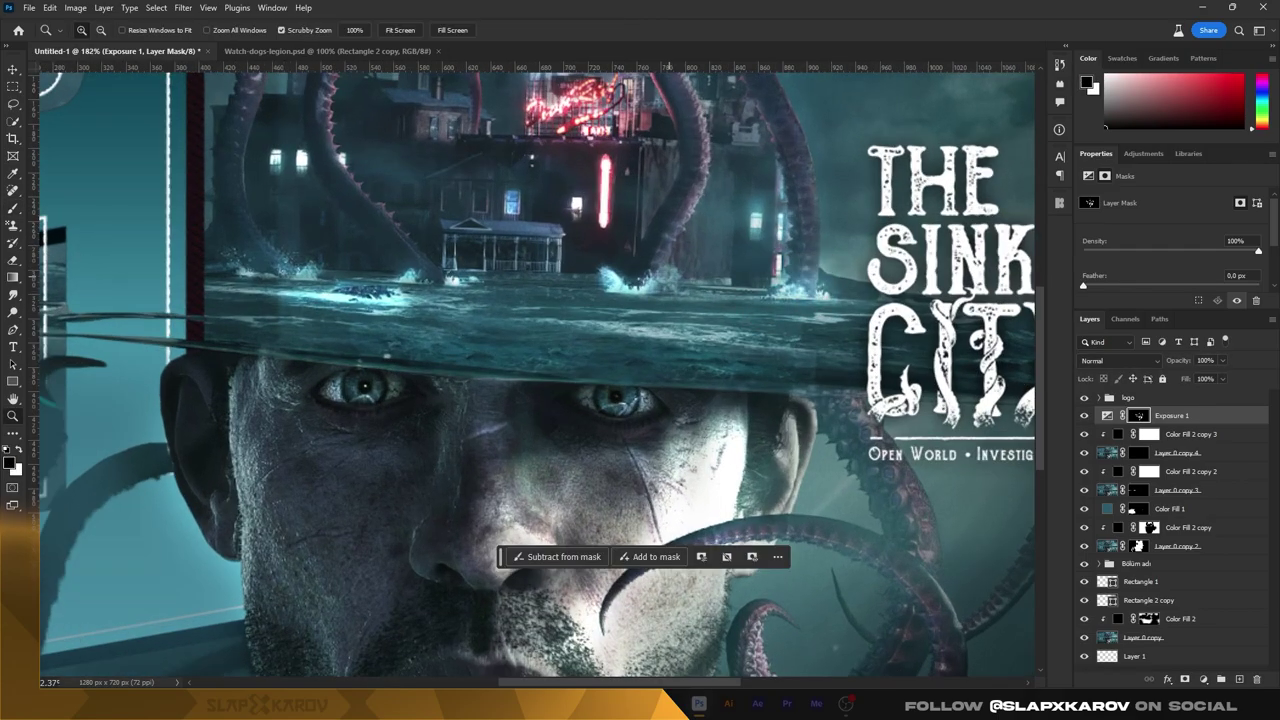
scroll(691, 374, "up", 1)
scroll(691, 374, "down", 4)
key("b")
scroll(498, 380, "up", 5)
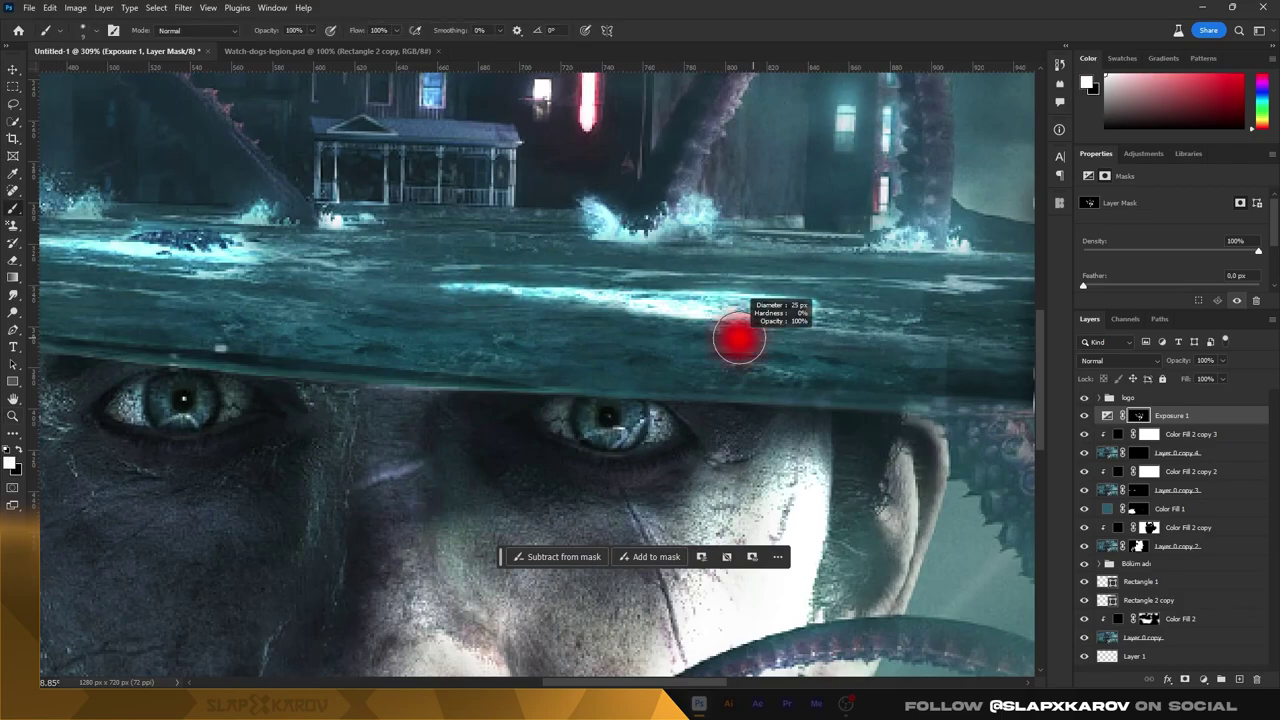
scroll(738, 340, "down", 3)
scroll(600, 380, "down", 3)
Add a Levels layer, drag the white point left, and invert its mask
key("z")
scroll(590, 394, "up", 3)
left_click(1203, 679)
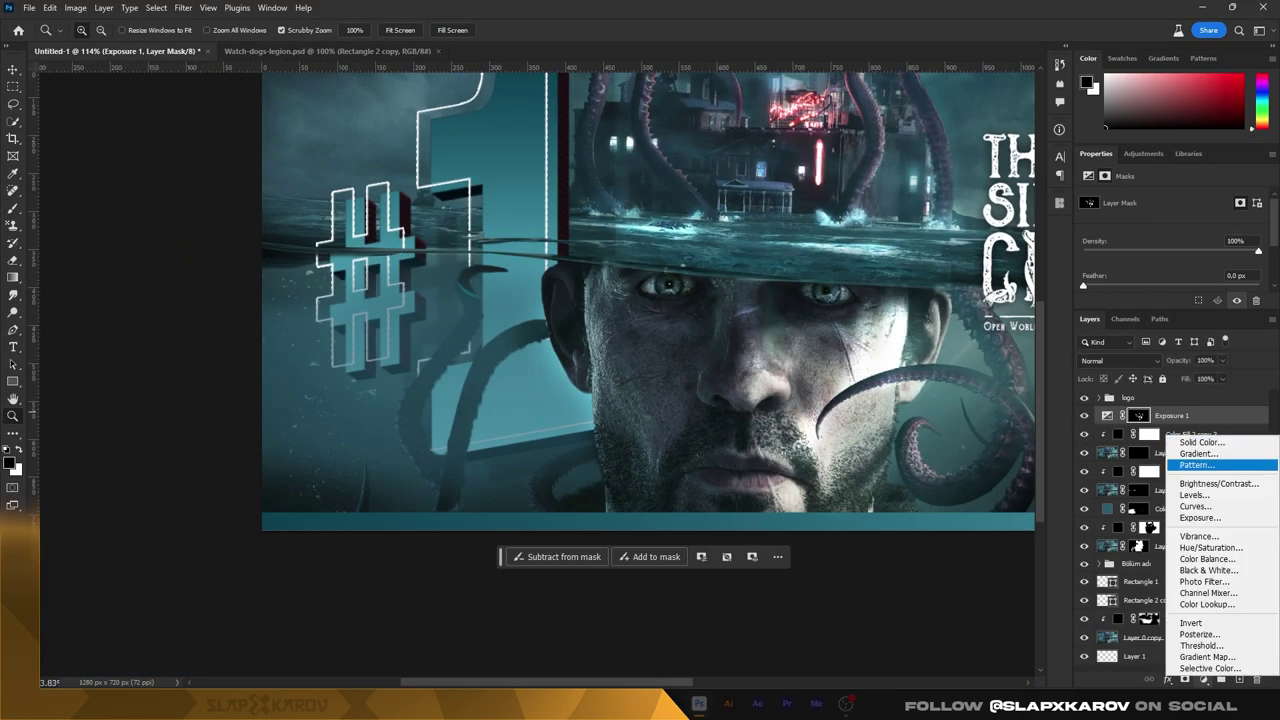
left_click(1194, 495)
left_click_drag(1260, 237, 1163, 237)
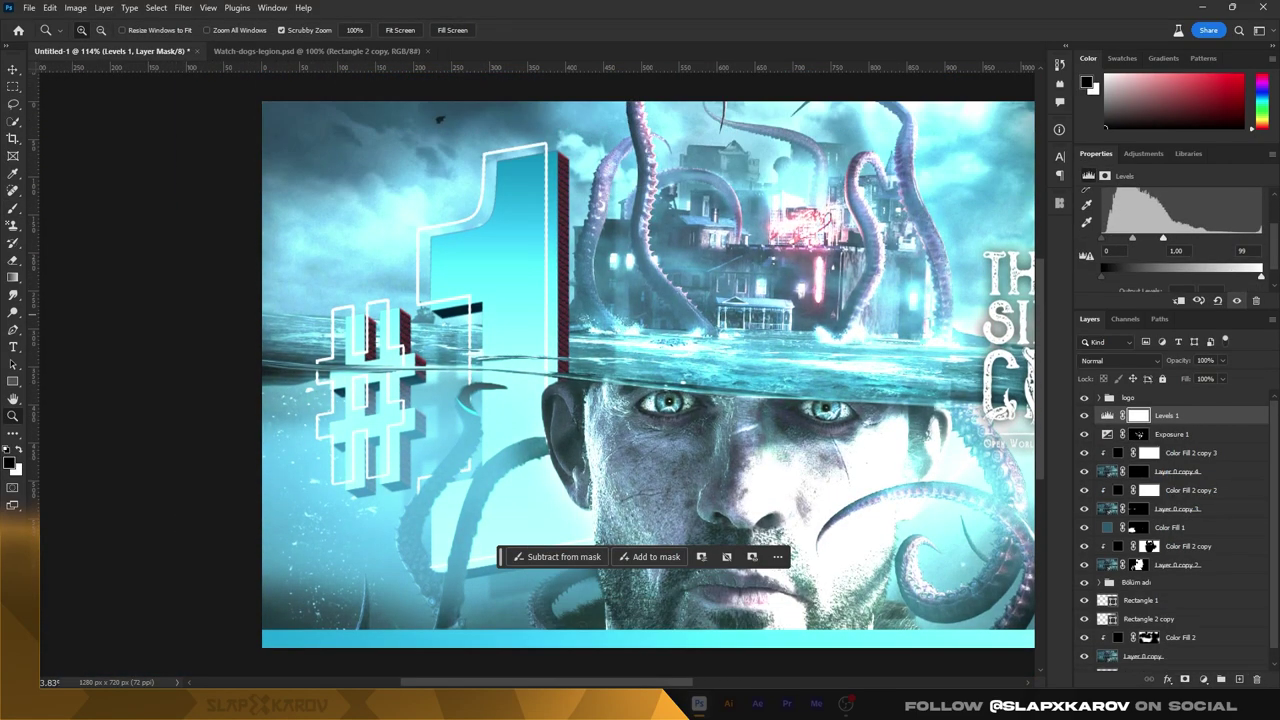
key("ctrl+i")
Brush white over the man's eyes on the Levels mask and compare the result
key("b")
scroll(668, 561, "up", 2)
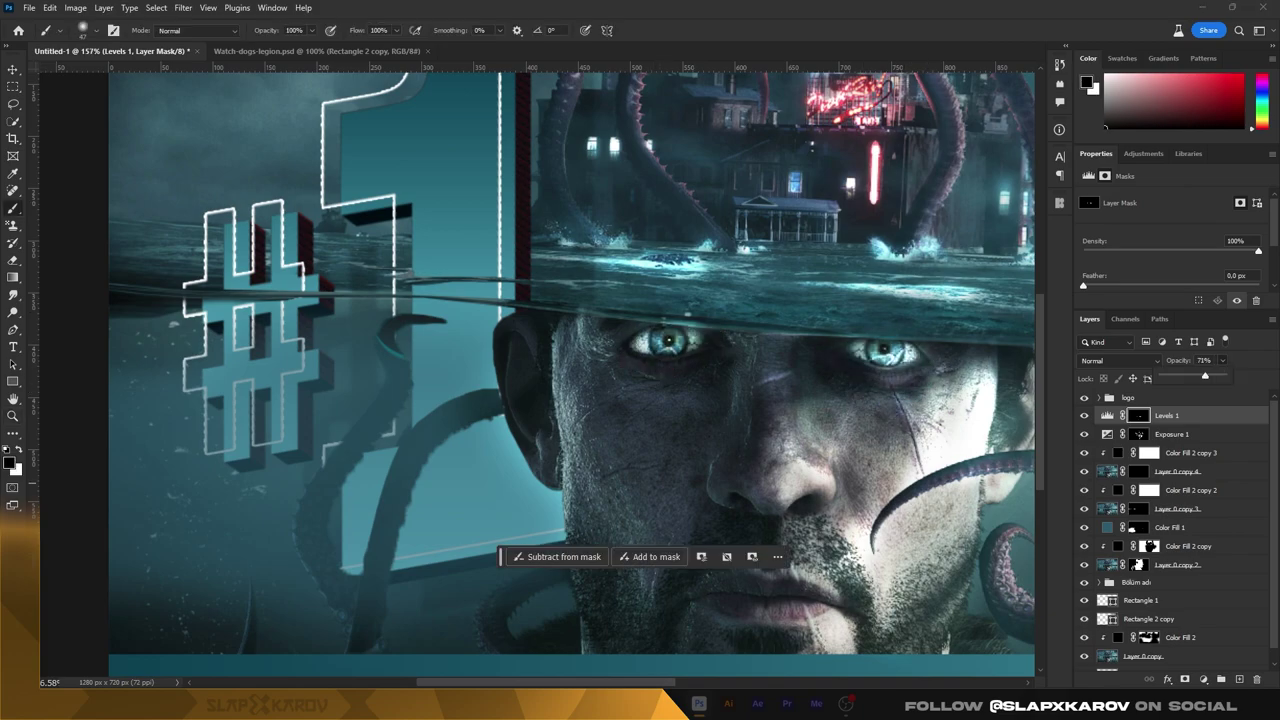
scroll(720, 400, "down", 2)
scroll(720, 400, "down", 2)
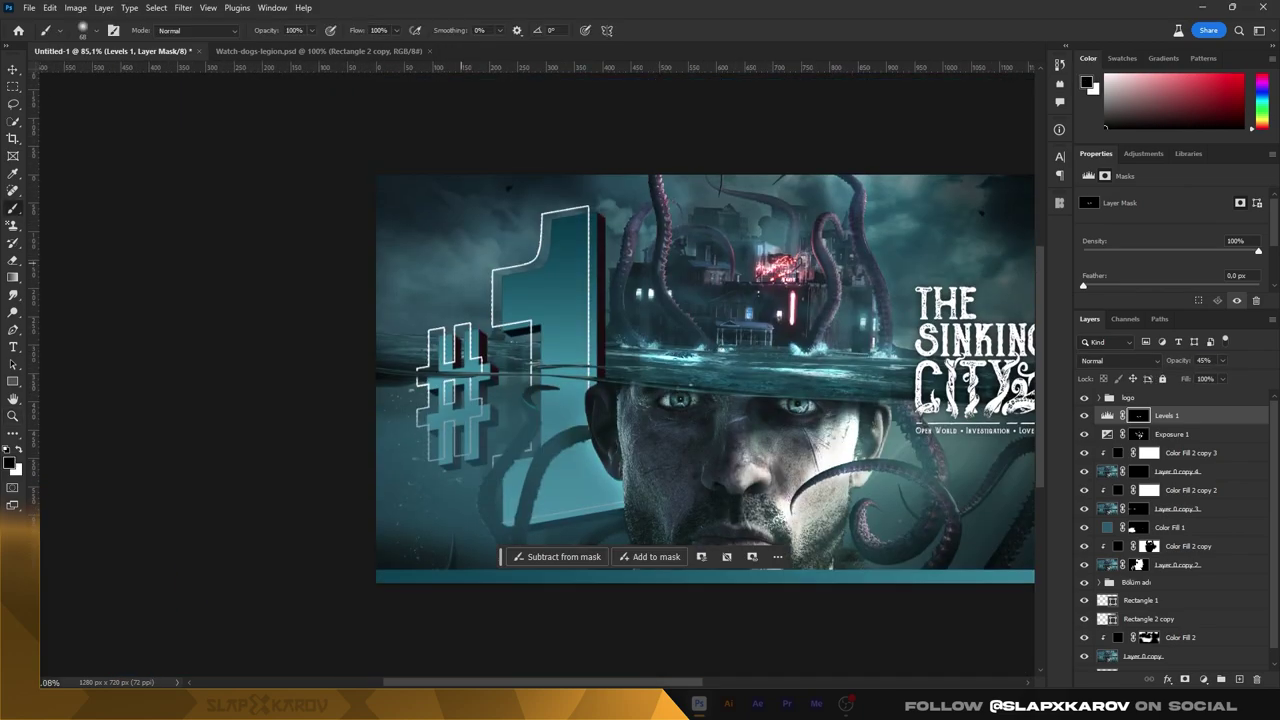
key("z")
scroll(562, 245, "down", 2)
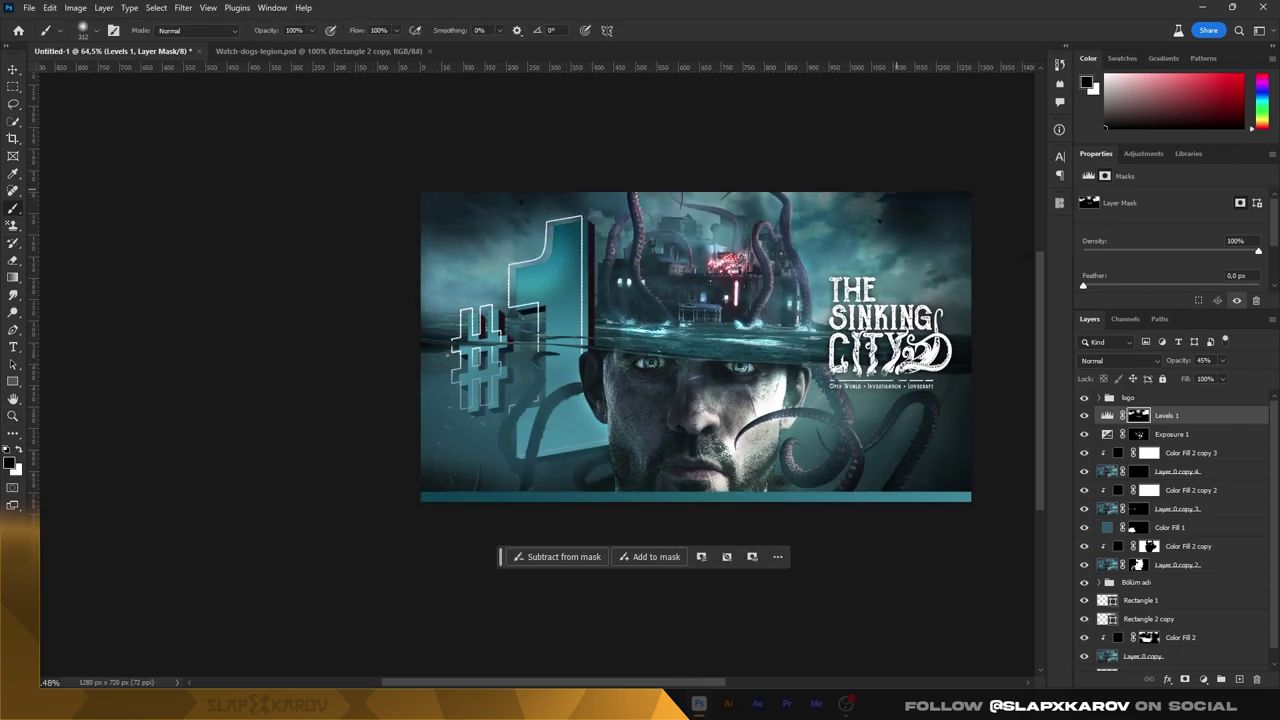
key("x")
left_click(1084, 415)
Move Levels 1 below the Bölüm adı group and select the Layer 0 copy 2 mask
left_click_drag(1166, 415, 1166, 581)
key("z")
scroll(694, 205, "up", 2)
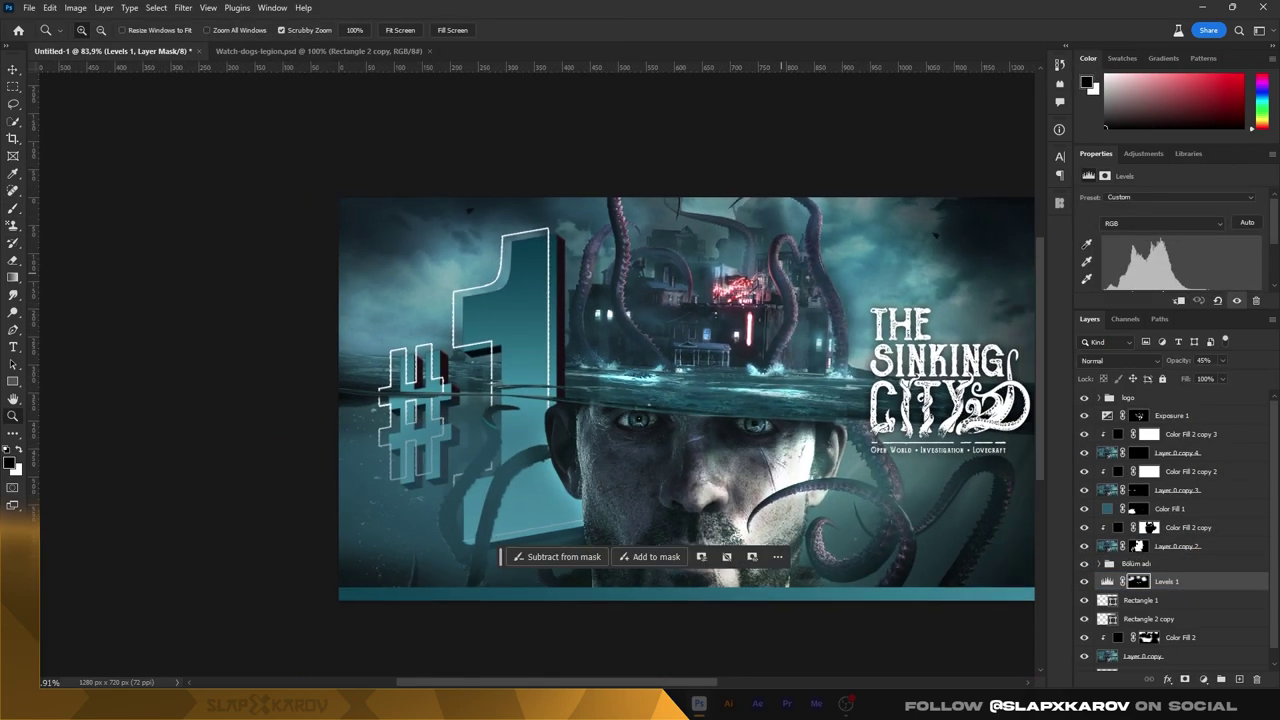
left_click(1137, 546)
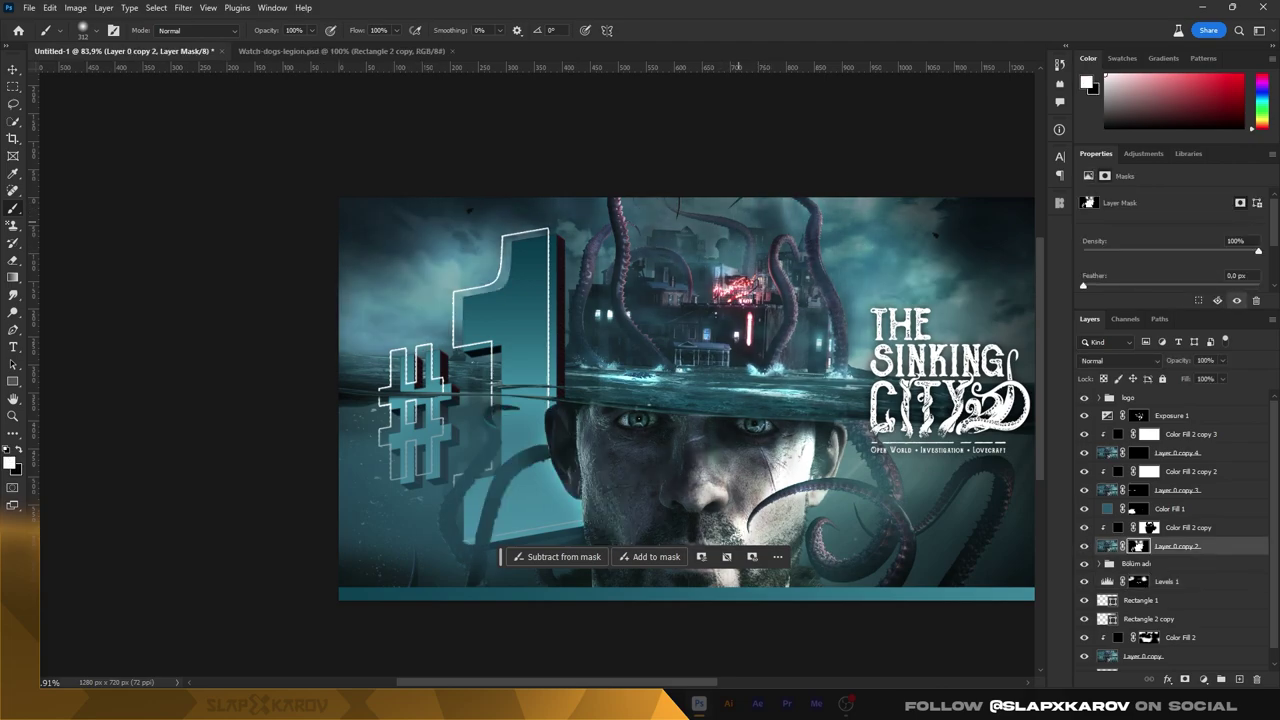
scroll(646, 537, "up", 4)
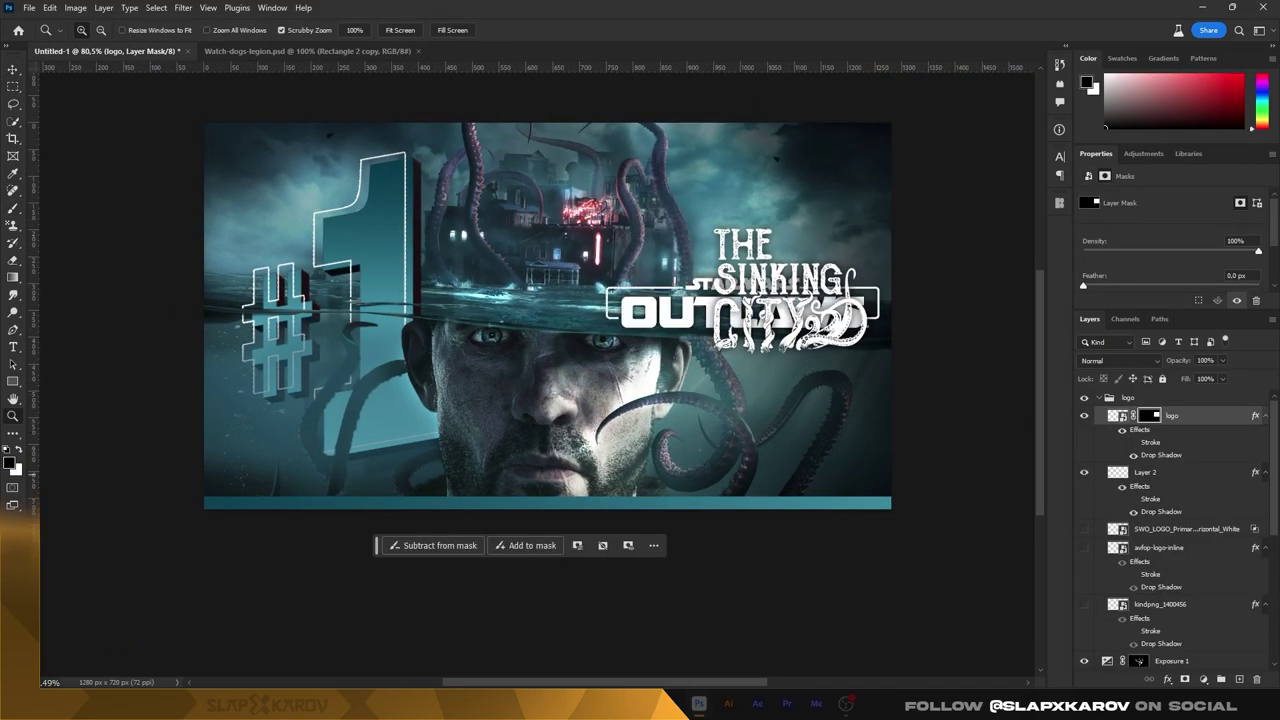
key("z")
scroll(450, 330, "up", 4)
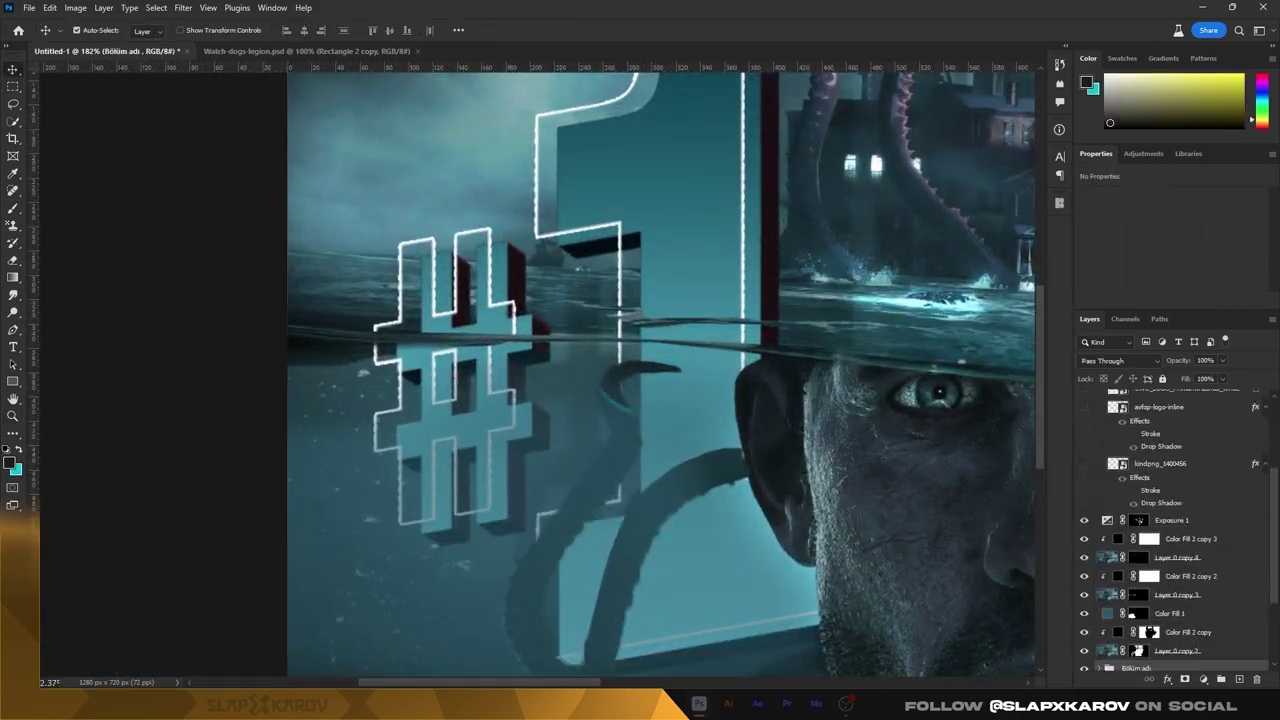